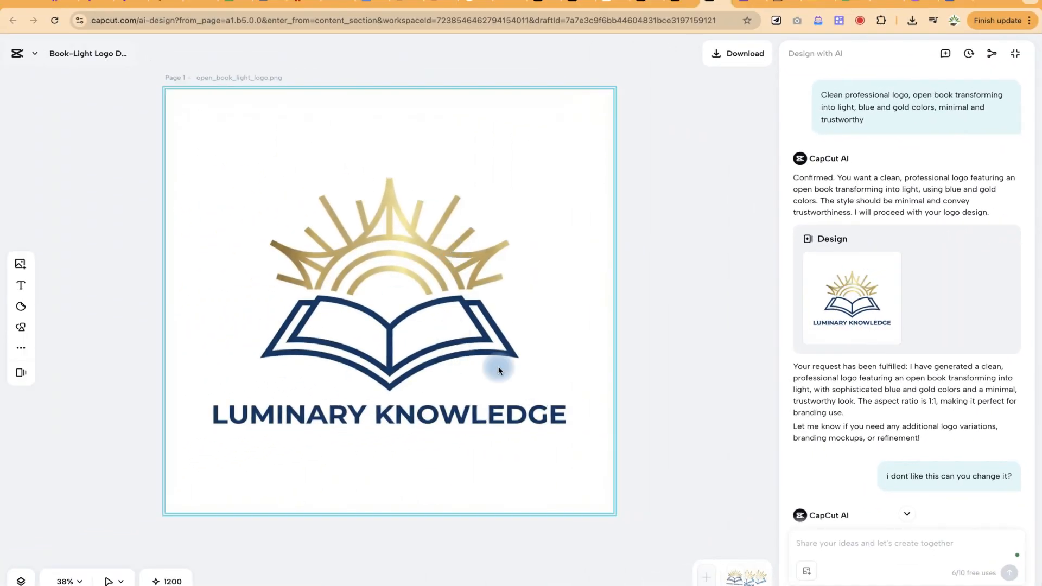
Review the chat's logo revisions, from the first book-and-light design to the abstract version with the Epic Mentorship text.
scroll(911, 364, "down", 2)
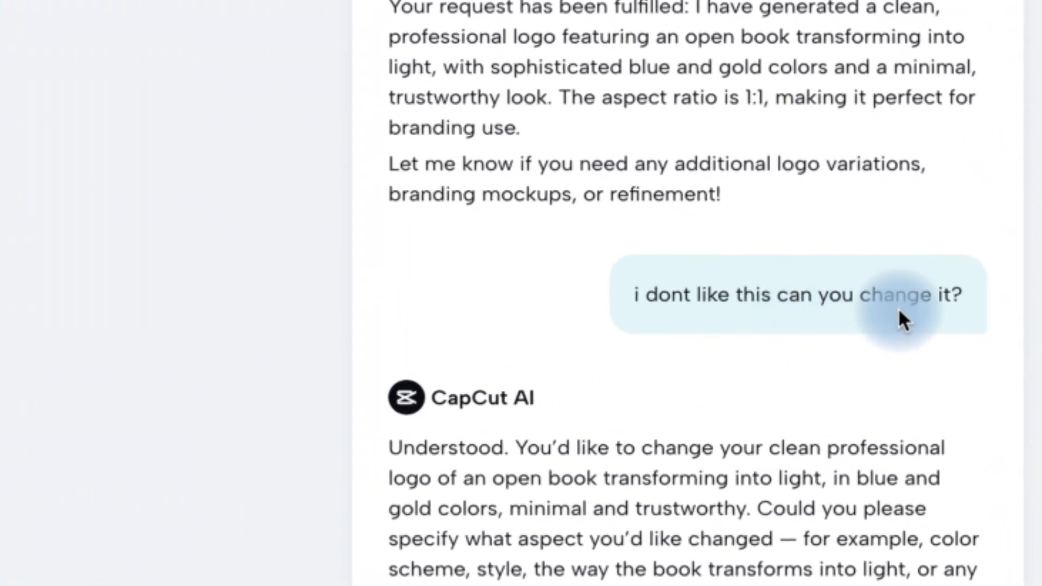
scroll(641, 559, "down", 6)
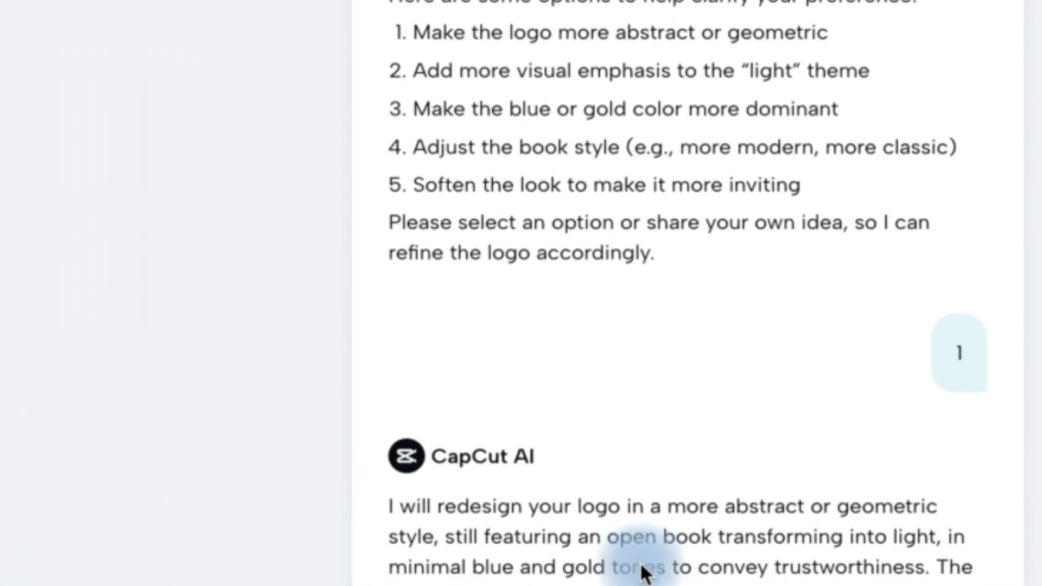
scroll(638, 572, "down", 4)
left_click(551, 301)
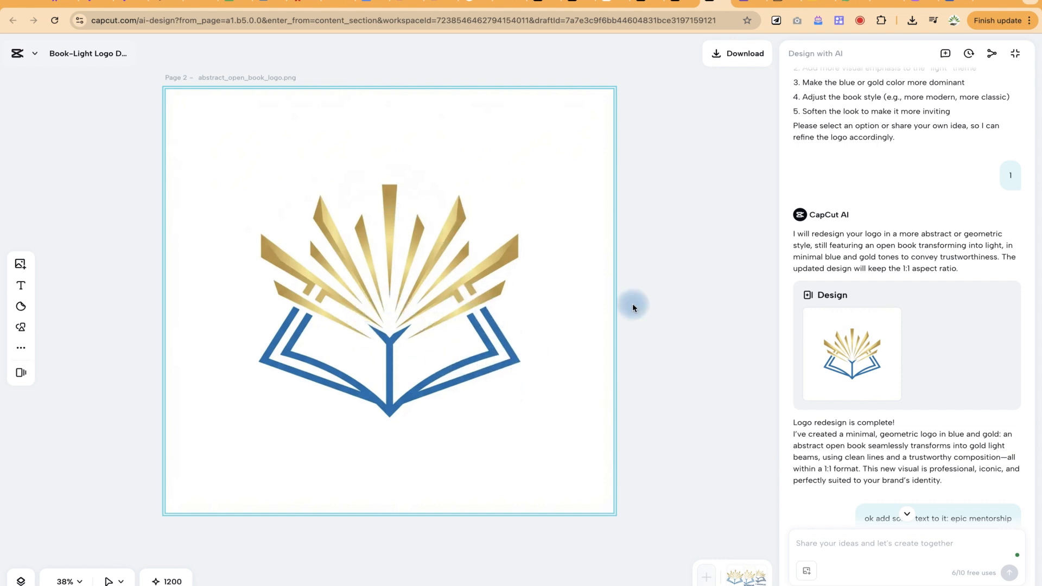
scroll(930, 477, "down", 2)
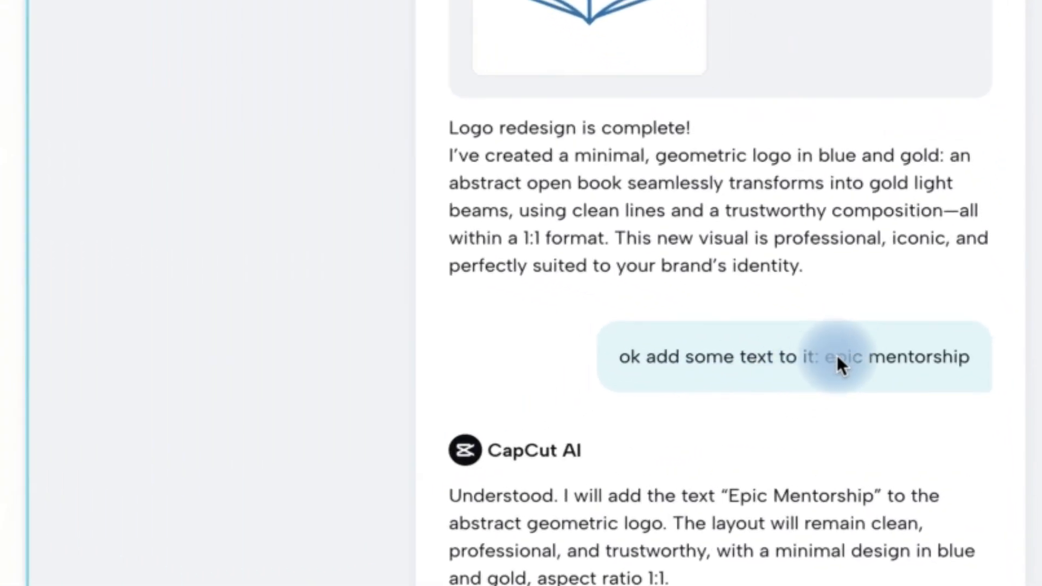
scroll(820, 443, "down", 8)
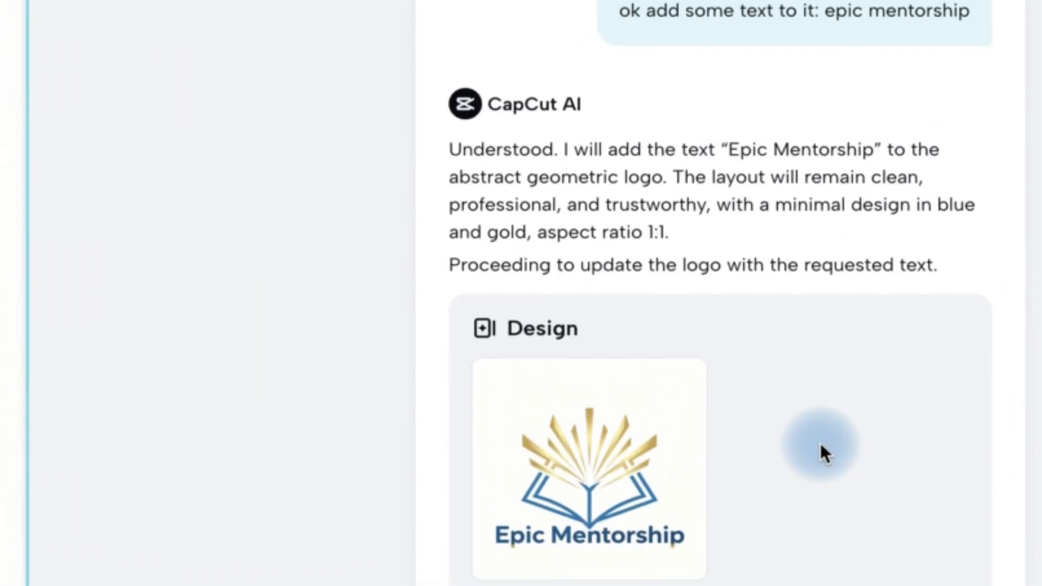
Check the download, copy and social sharing options for the Epic Mentorship logo, and close them.
mouse_move(613, 395)
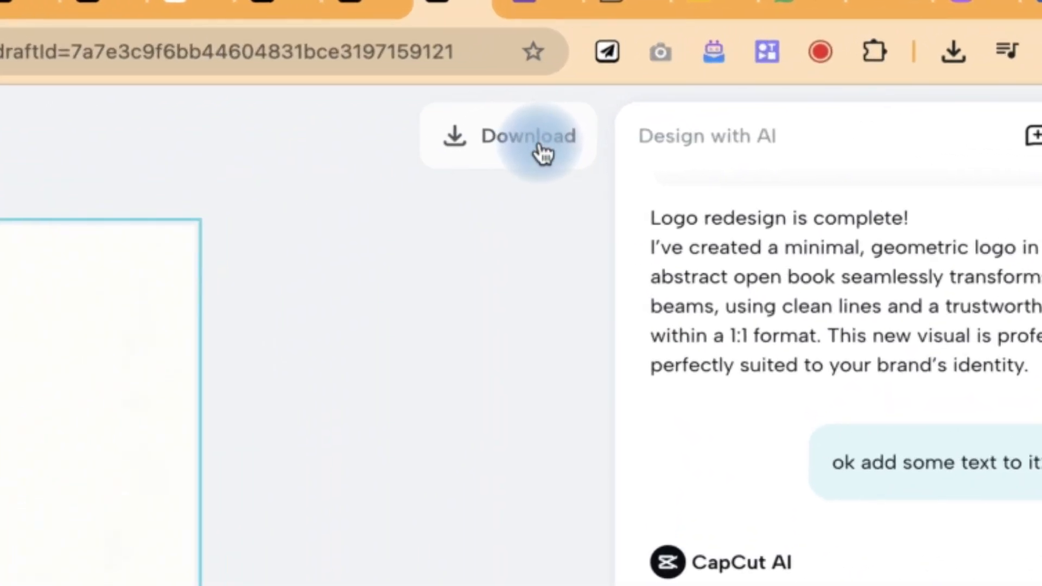
left_click(543, 155)
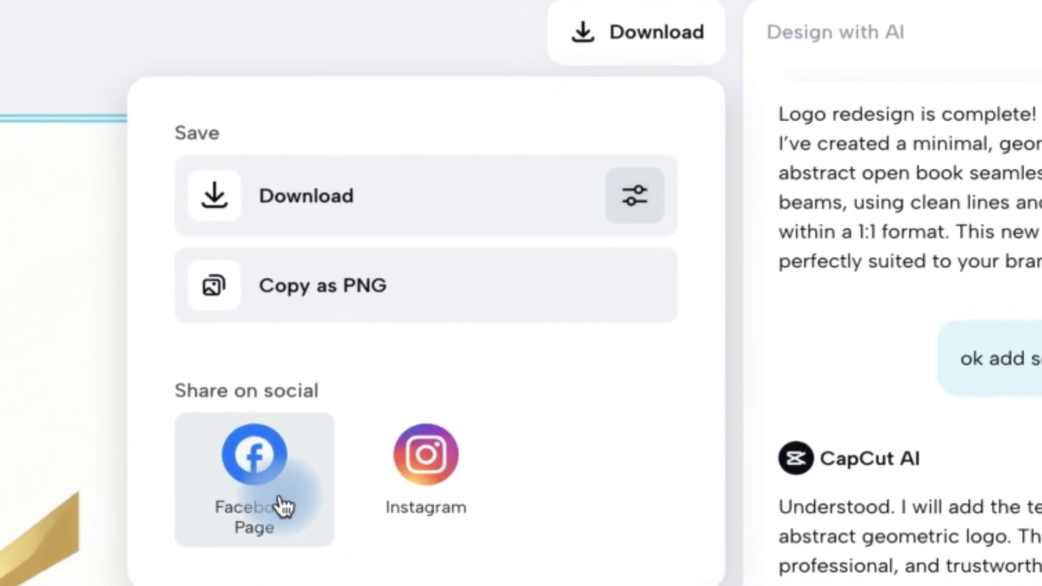
key("Escape")
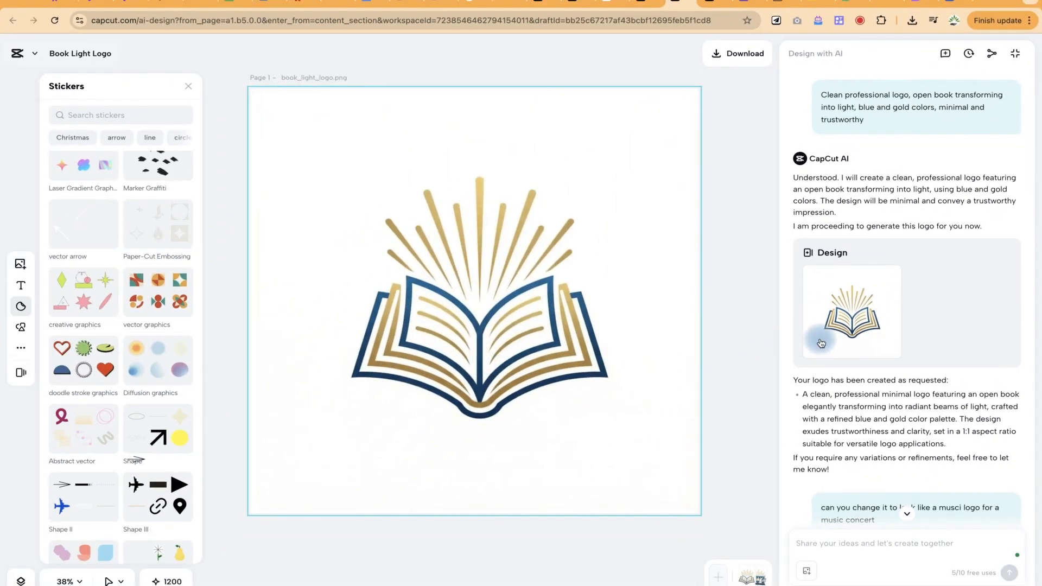
Review how the Book Light Logo chat turned the open-book logo into a music concert design.
scroll(877, 438, "down", 5)
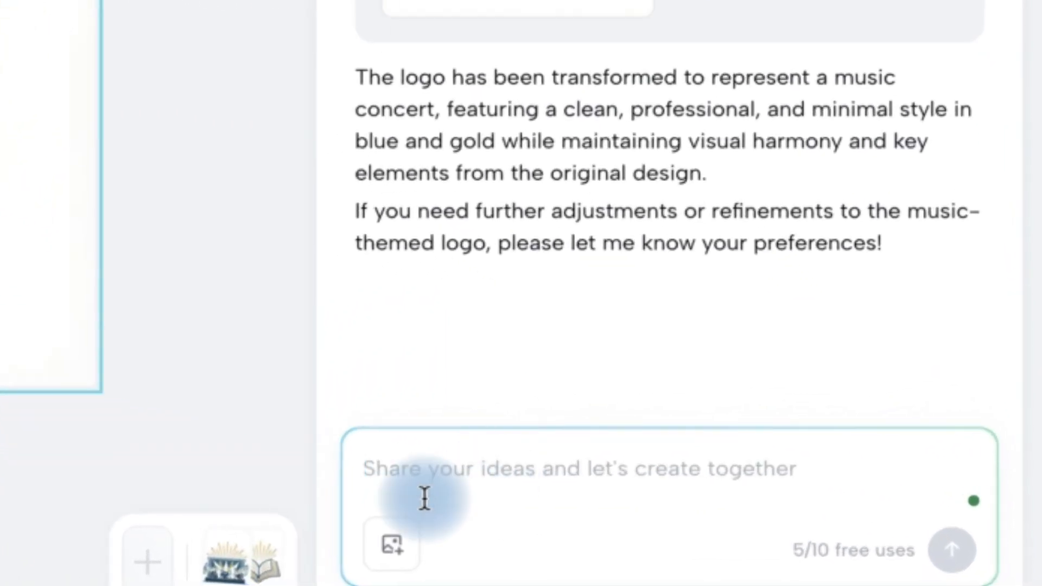
left_click(425, 498)
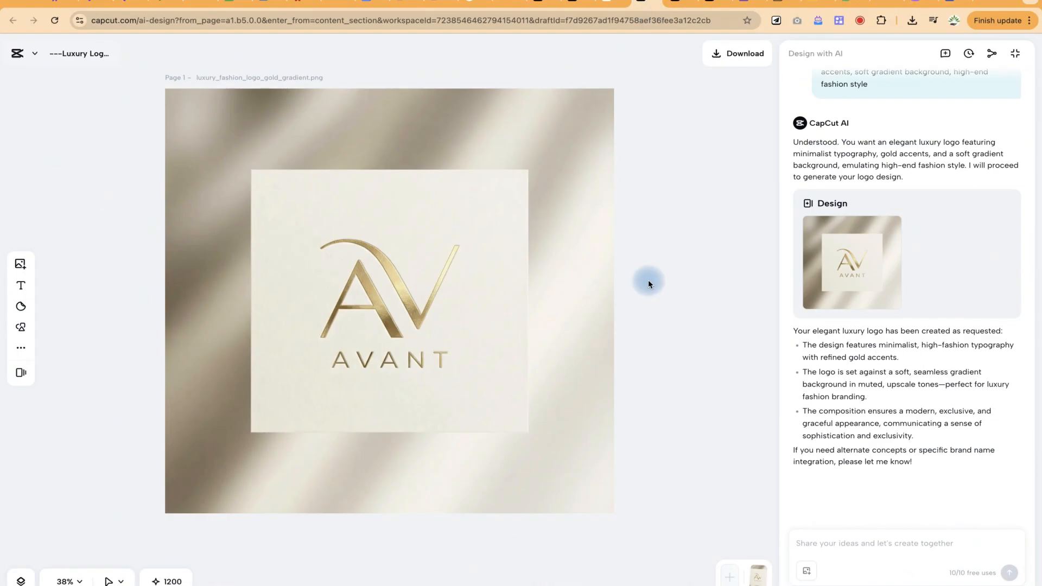
scroll(866, 178, "up", 1)
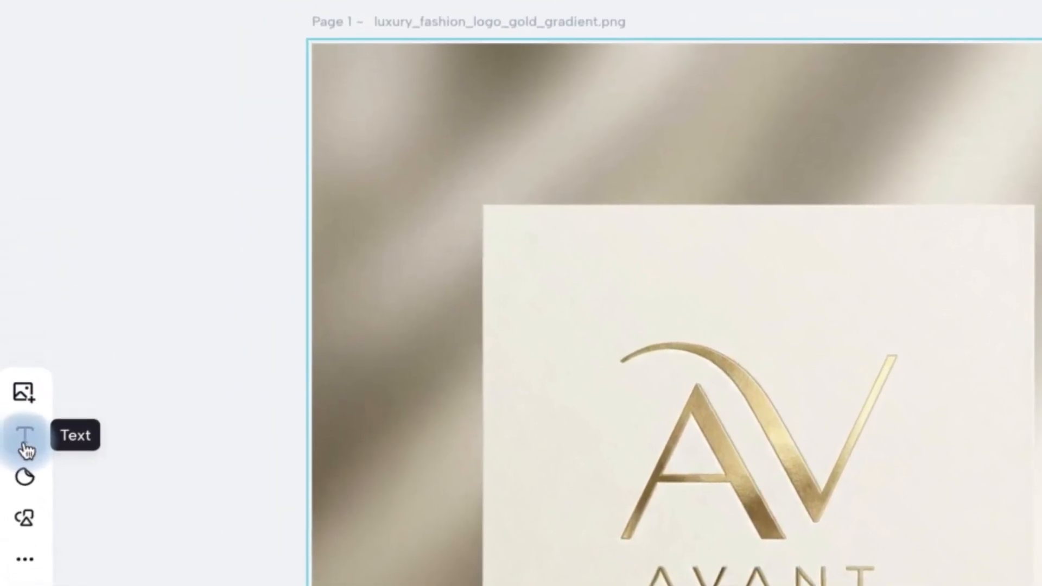
Add a body text reading "fragrant" to the luxury AVANT logo design.
left_click(14, 388)
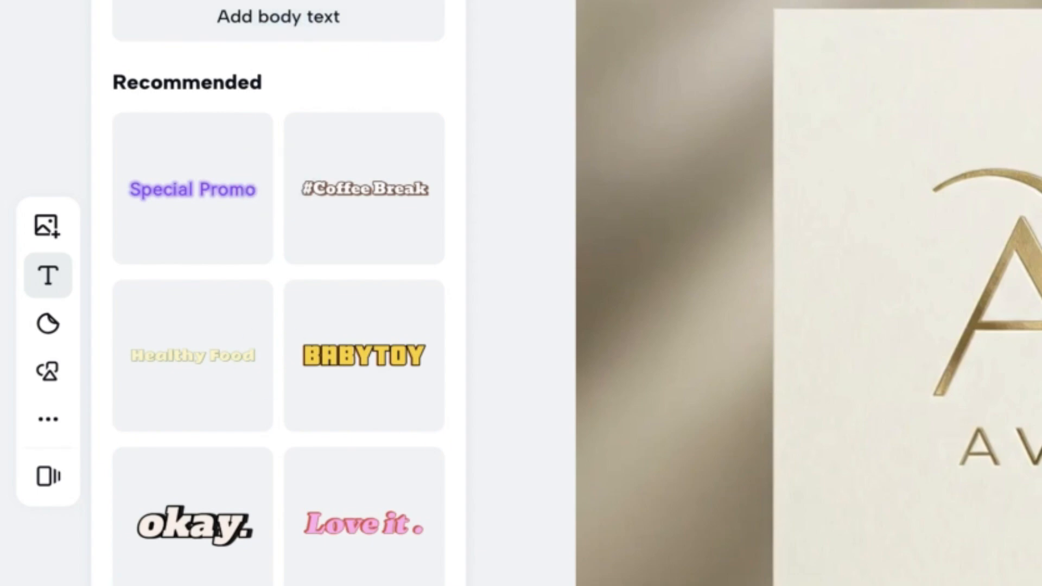
left_click(186, 27)
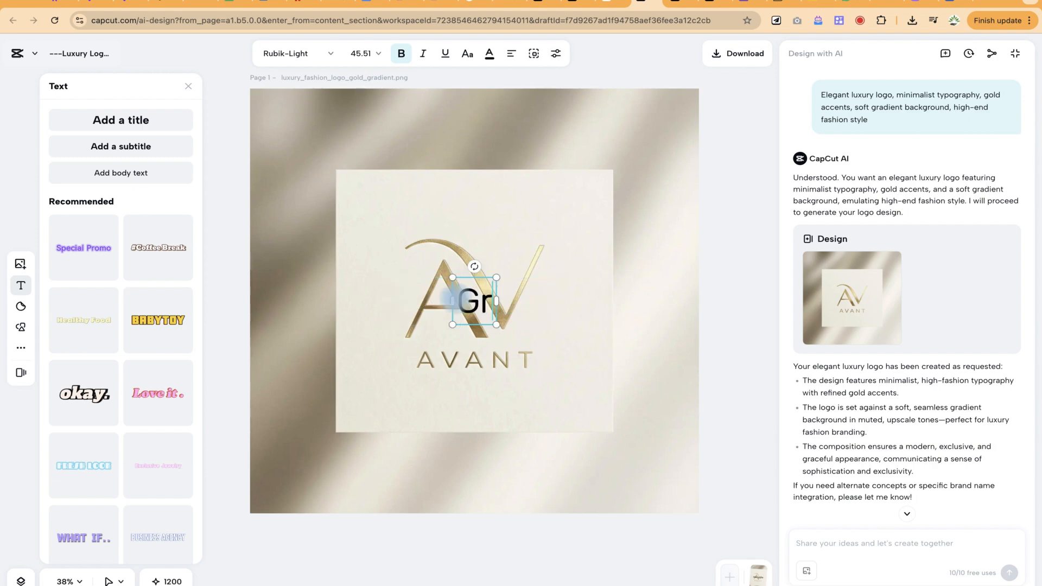
key("BackSpace")
key("BackSpace")
key("BackSpace")
type("fragr")
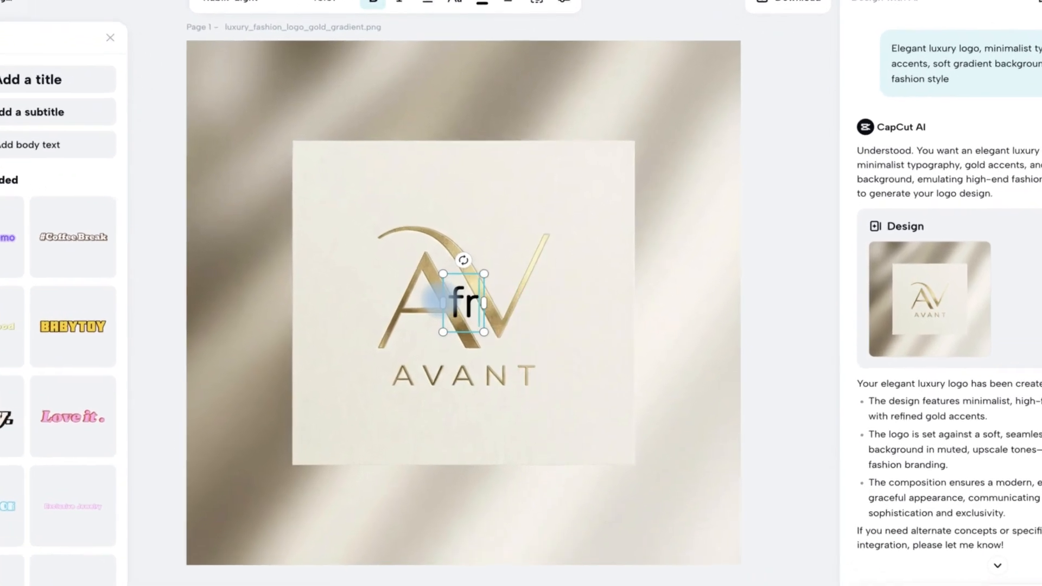
type("abt")
key("BackSpace")
key("BackSpace")
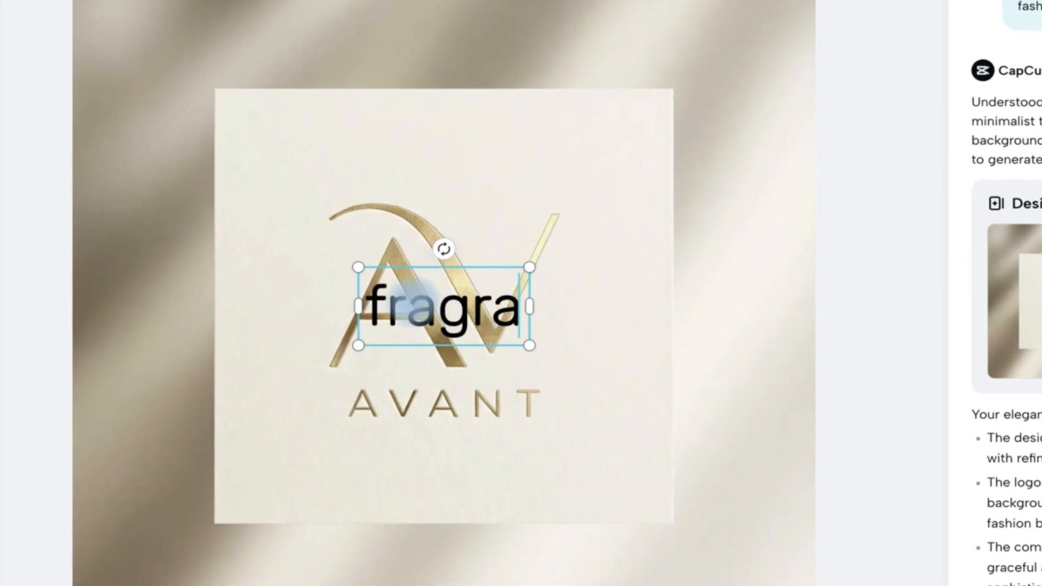
type("nt")
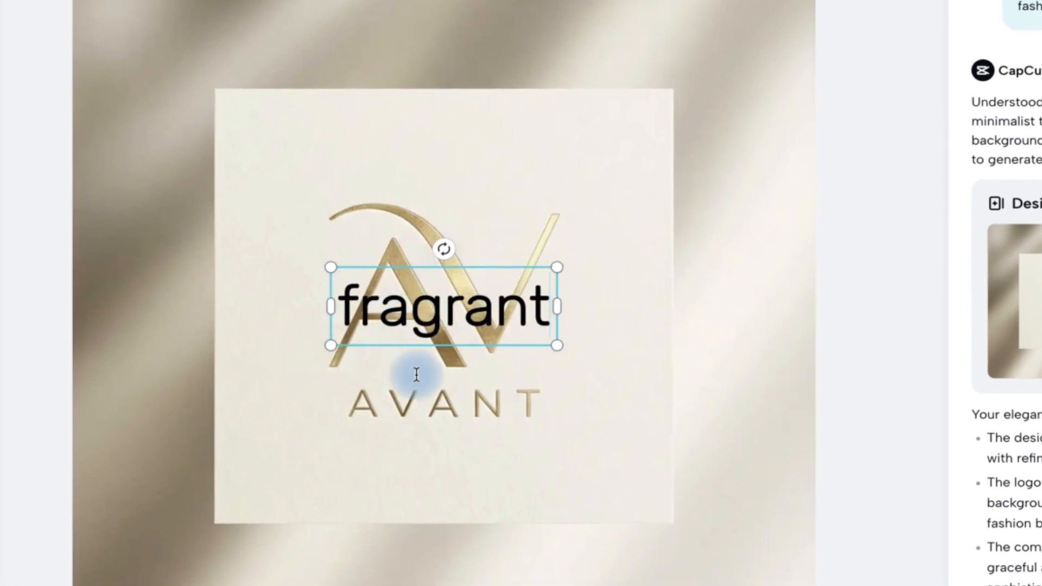
Move the "fragrant" text below the cream card, roughly centred under the AVANT logo.
left_click(558, 444)
left_click(474, 321)
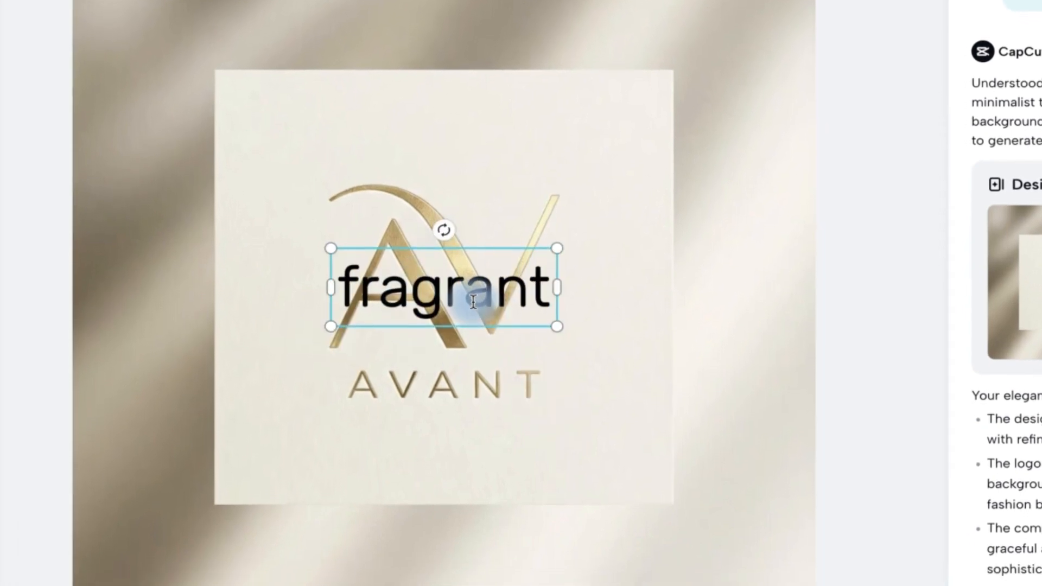
left_click_drag(474, 302, 463, 569)
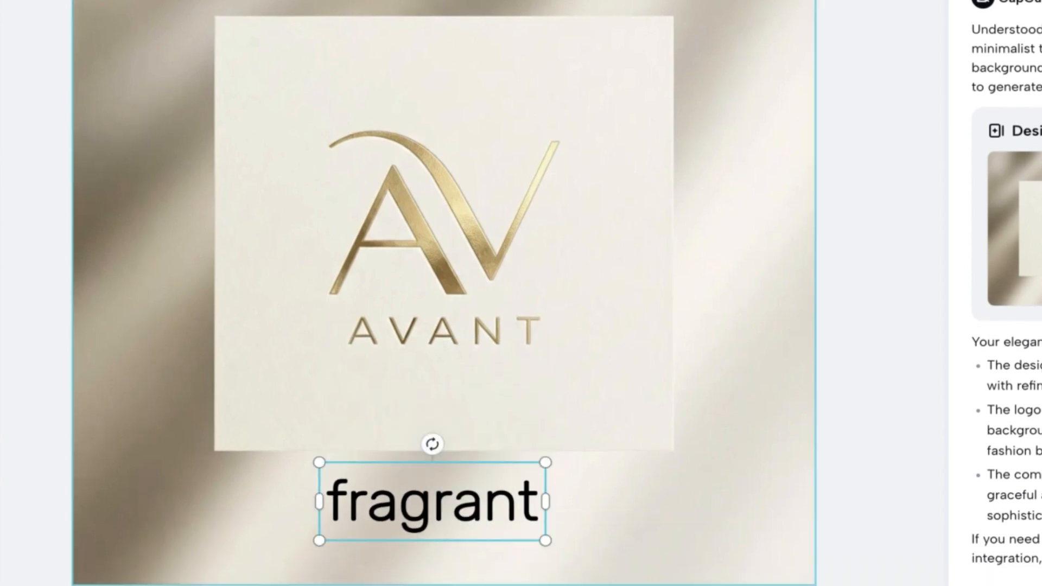
Select the "fragrant" text and examine its font size choices and additional settings such as opacity, spacing and effects.
double_click(415, 511)
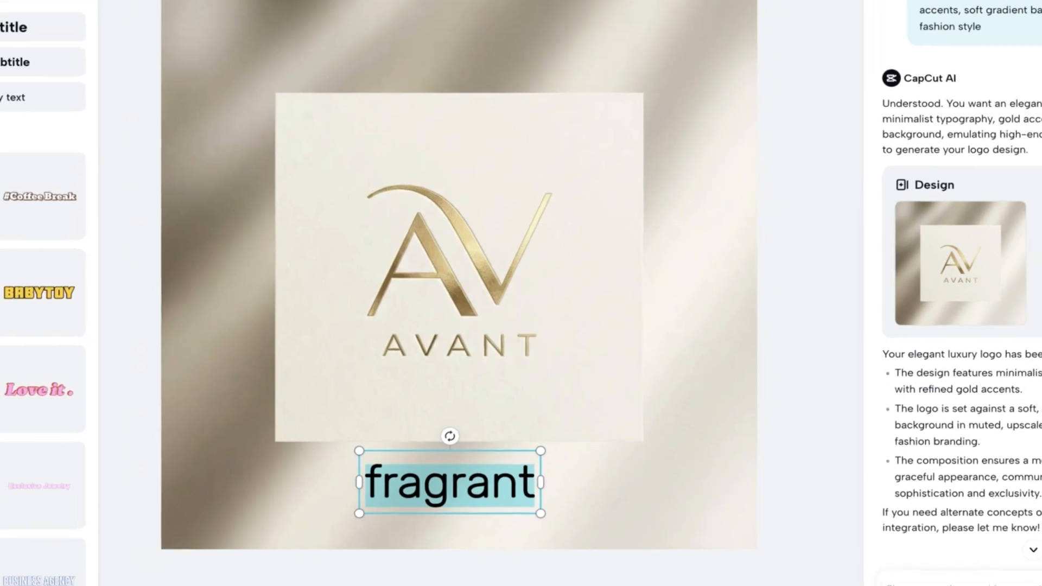
left_click(316, 51)
left_click(380, 52)
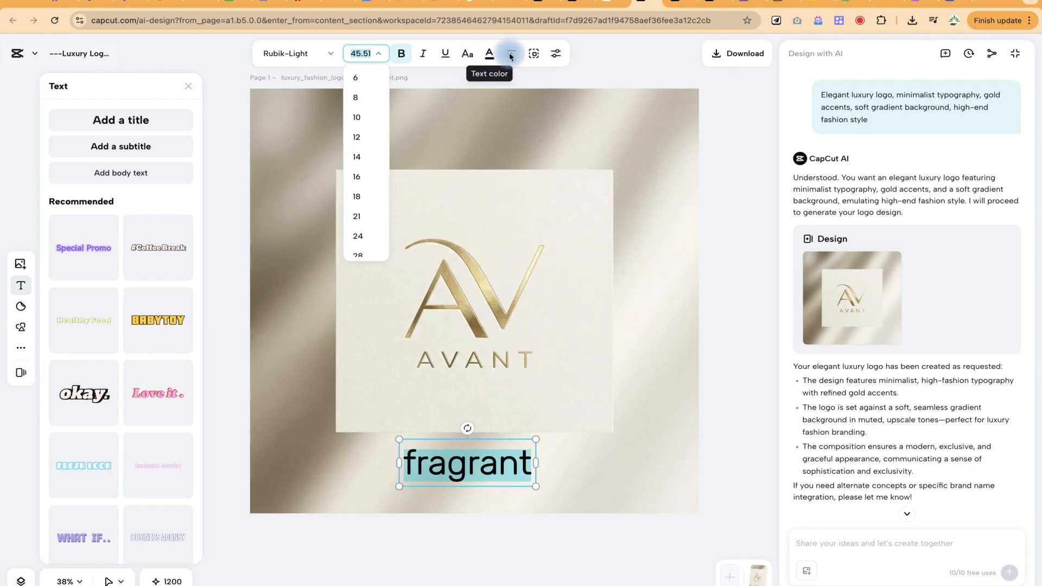
left_click(557, 56)
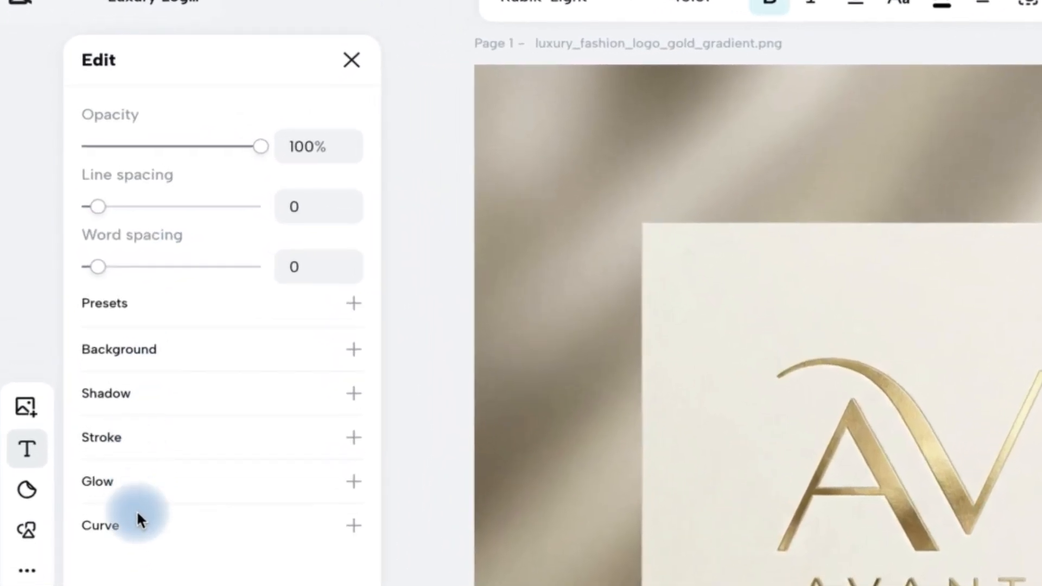
Browse the stickers and add the white heart on a red circle to the design.
left_click(26, 489)
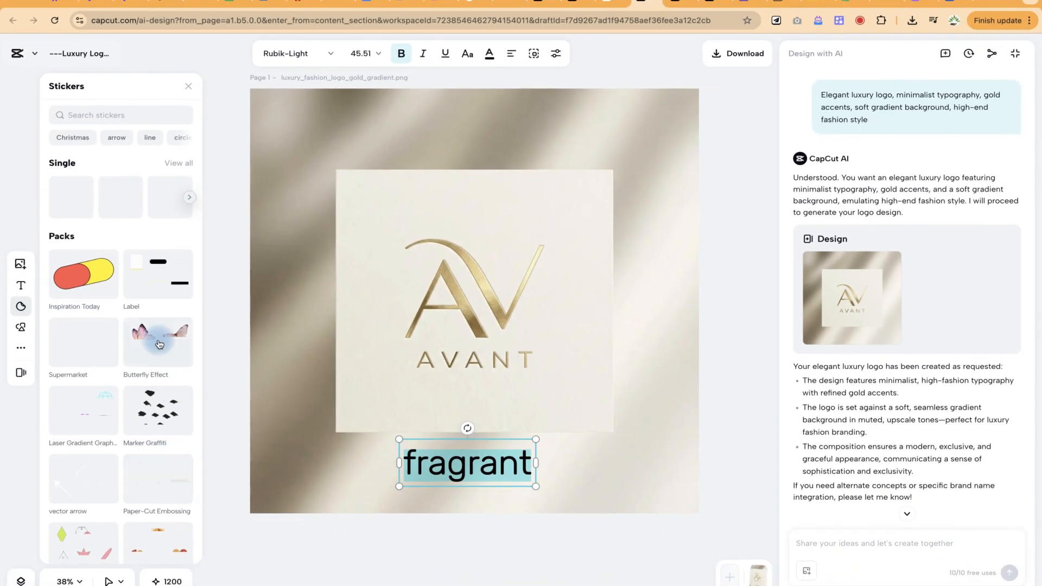
scroll(120, 515, "down", 5)
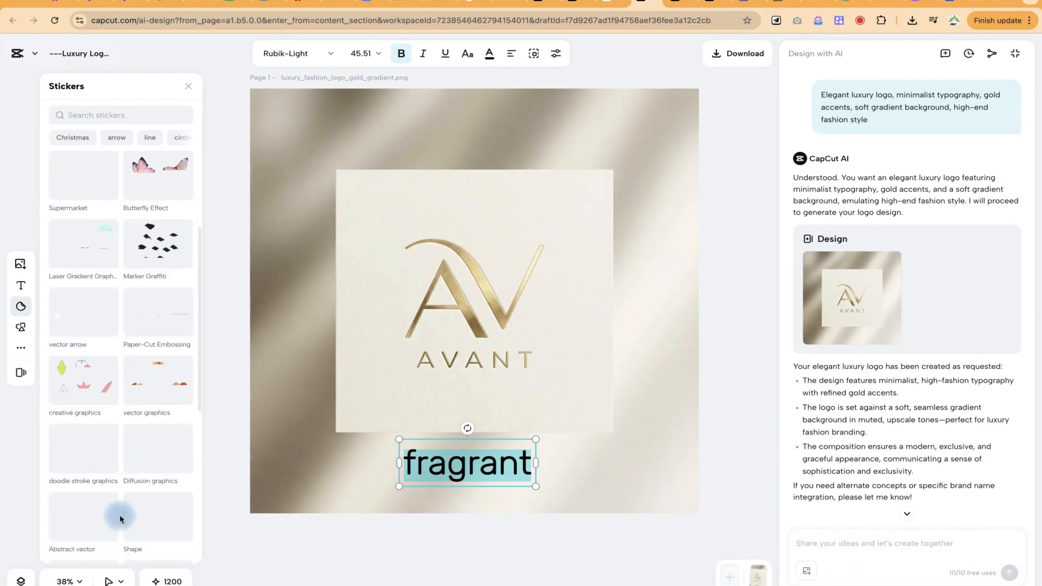
scroll(120, 515, "up", 5)
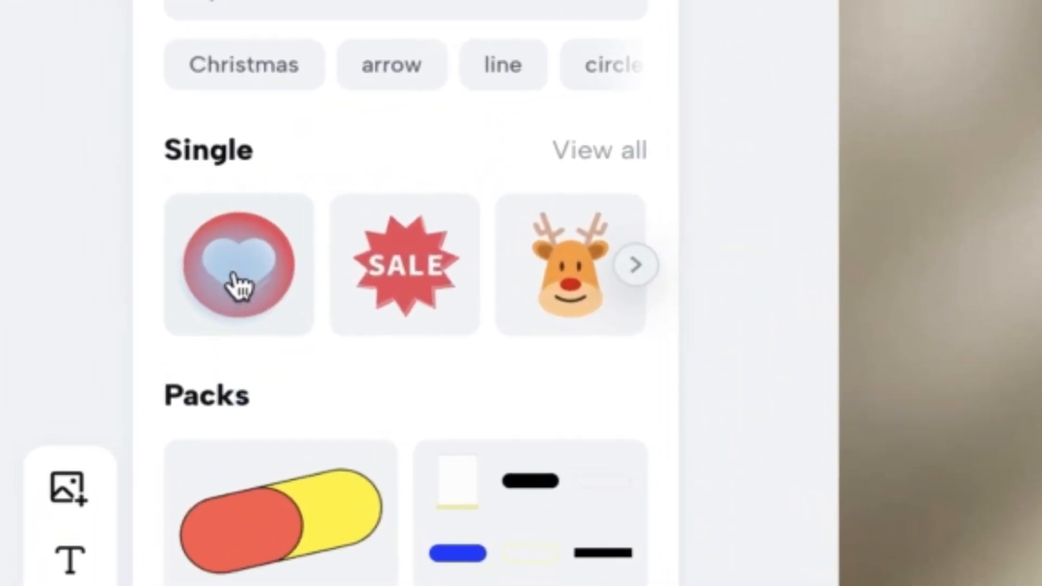
left_click(225, 279)
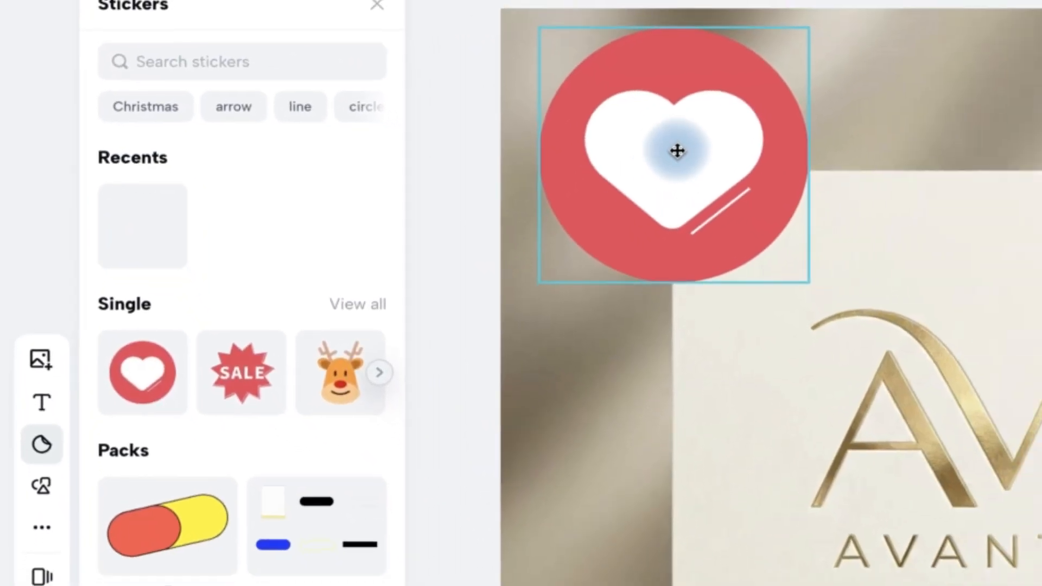
Shrink the heart sticker to about 240 × 240 and centre it between the AVANT lettering and the "fragrant" text.
left_click_drag(539, 27, 714, 155)
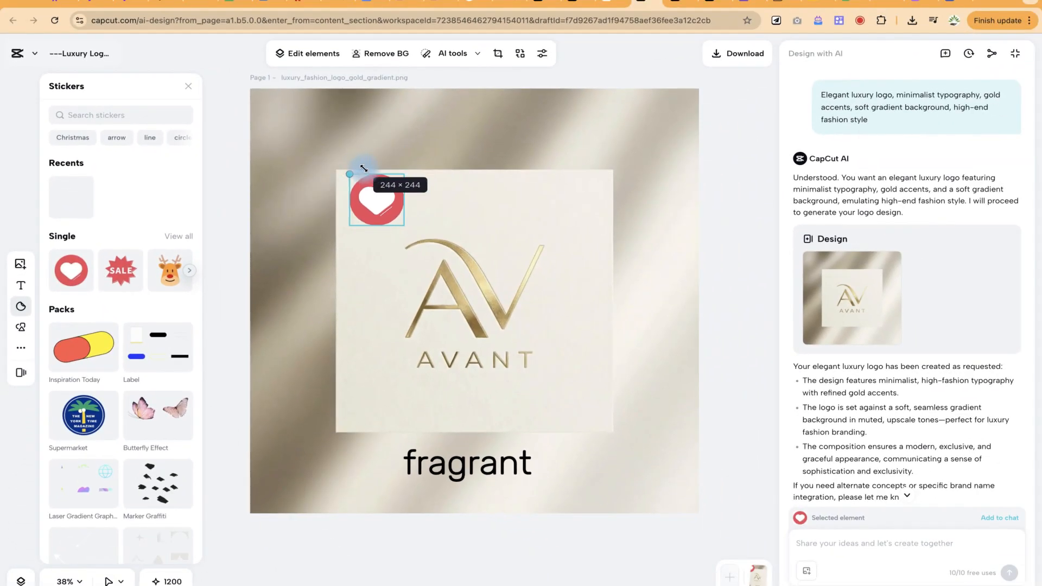
left_click_drag(377, 202, 503, 398)
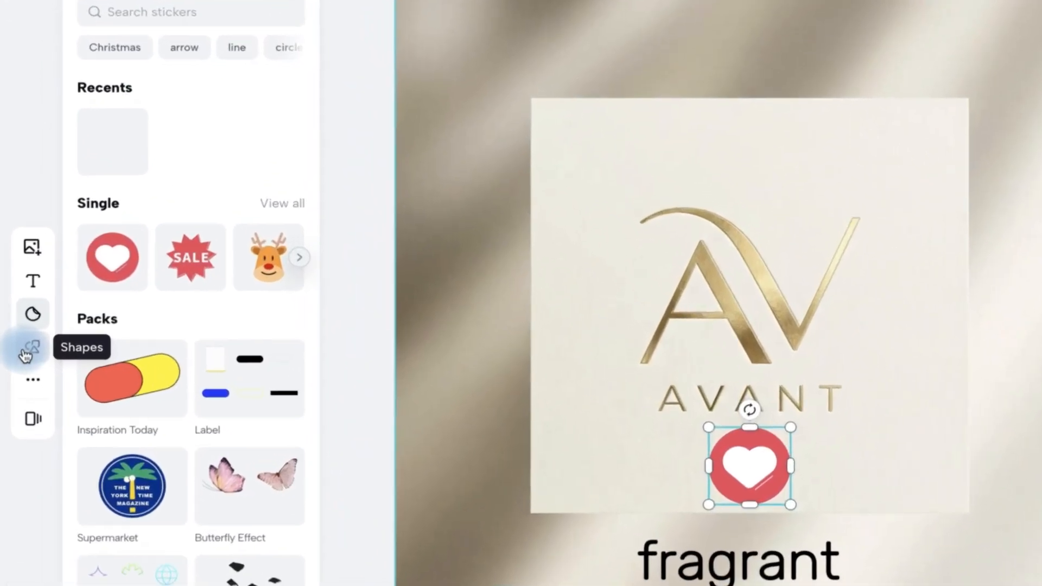
Browse the available lines, arrows and basic shapes.
left_click(21, 327)
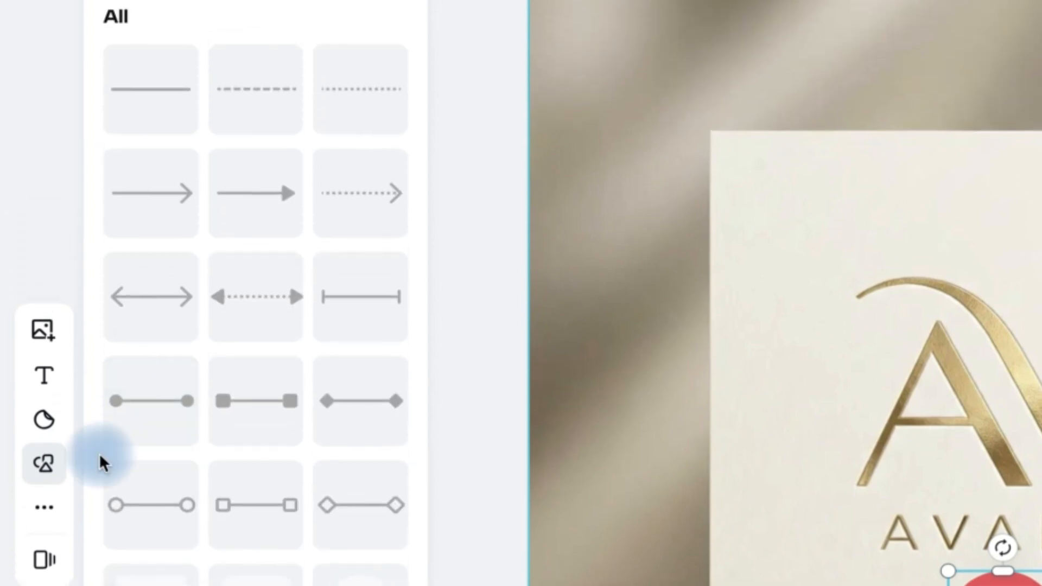
scroll(255, 326, "down", 3)
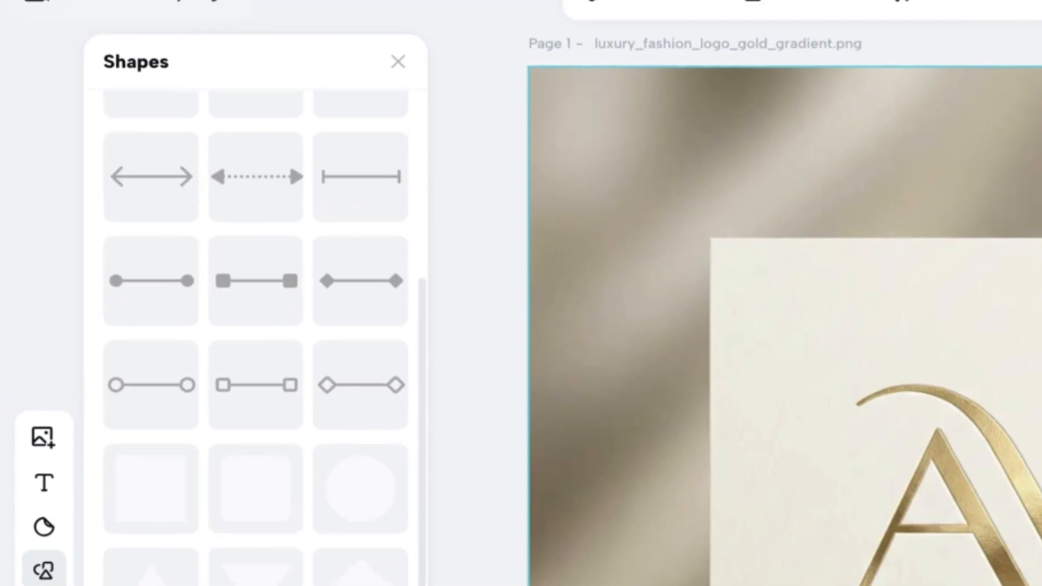
scroll(255, 326, "up", 5)
scroll(255, 326, "down", 4)
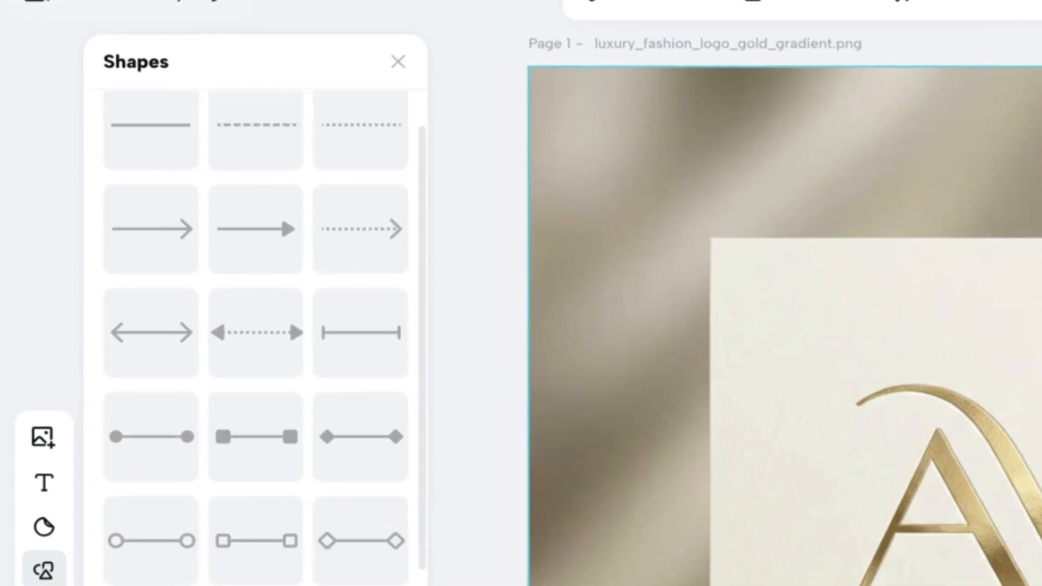
left_click(300, 519)
scroll(304, 524, "up", 1)
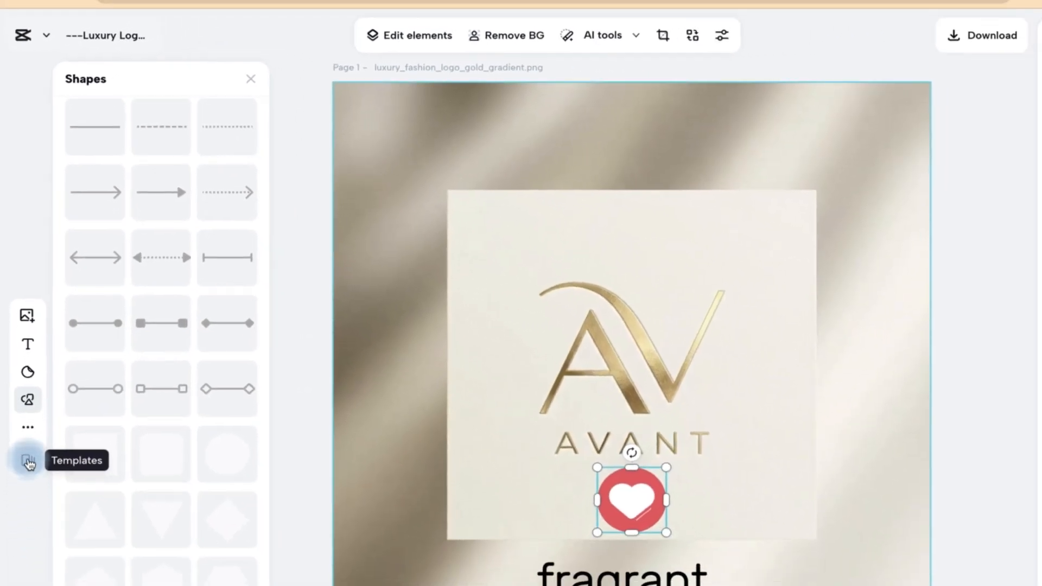
Browse the design templates in the current size and check the additional Design, Frames and Brand kit options.
left_click(30, 517)
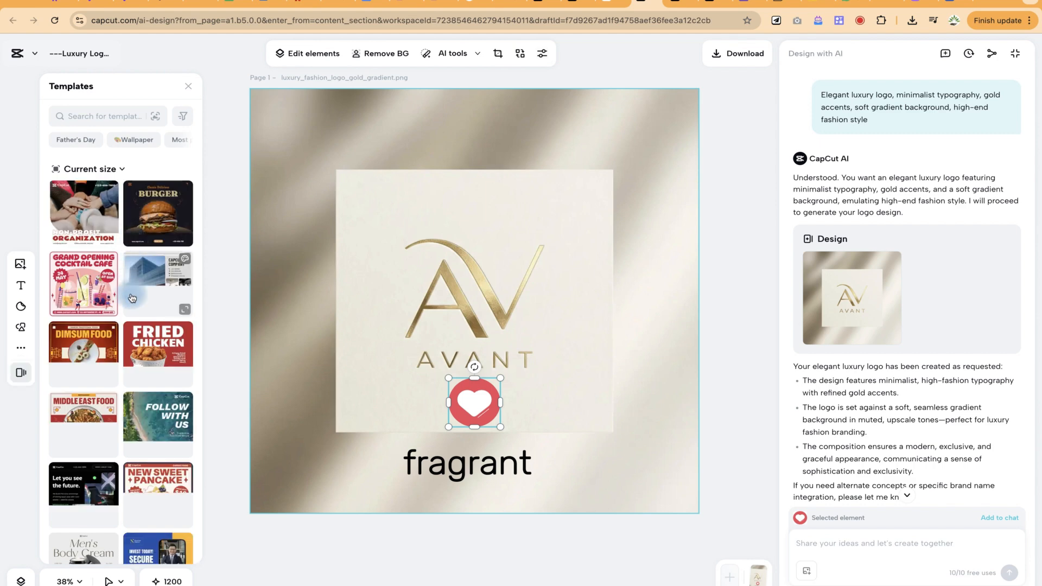
scroll(140, 493, "down", 5)
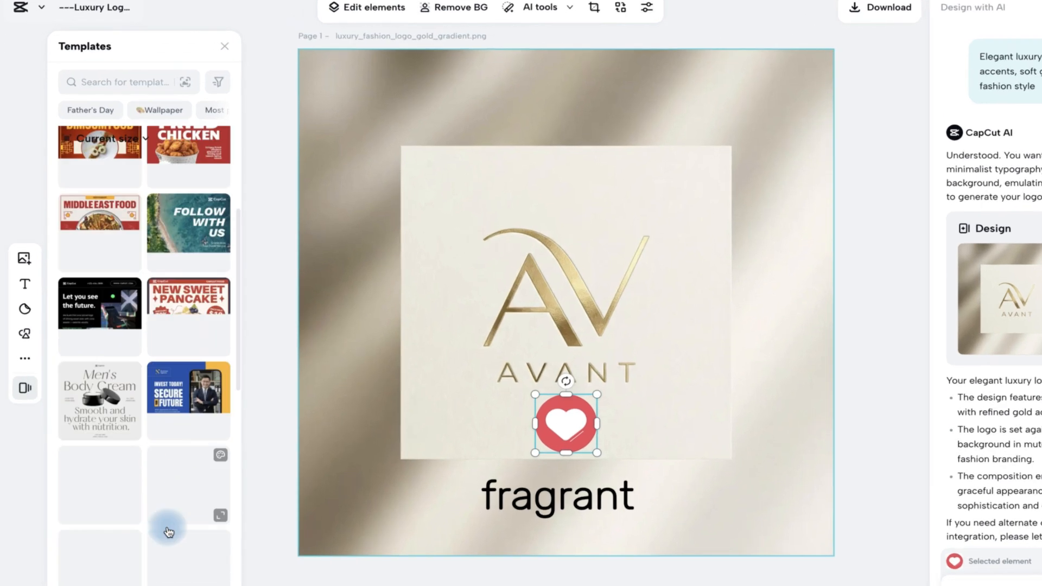
scroll(308, 294, "up", 3)
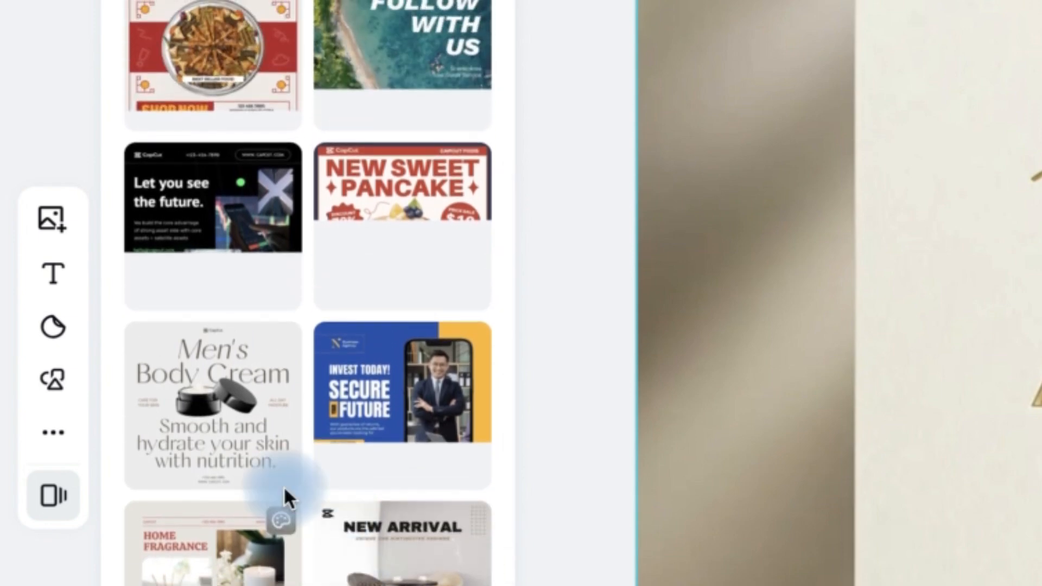
left_click(49, 441)
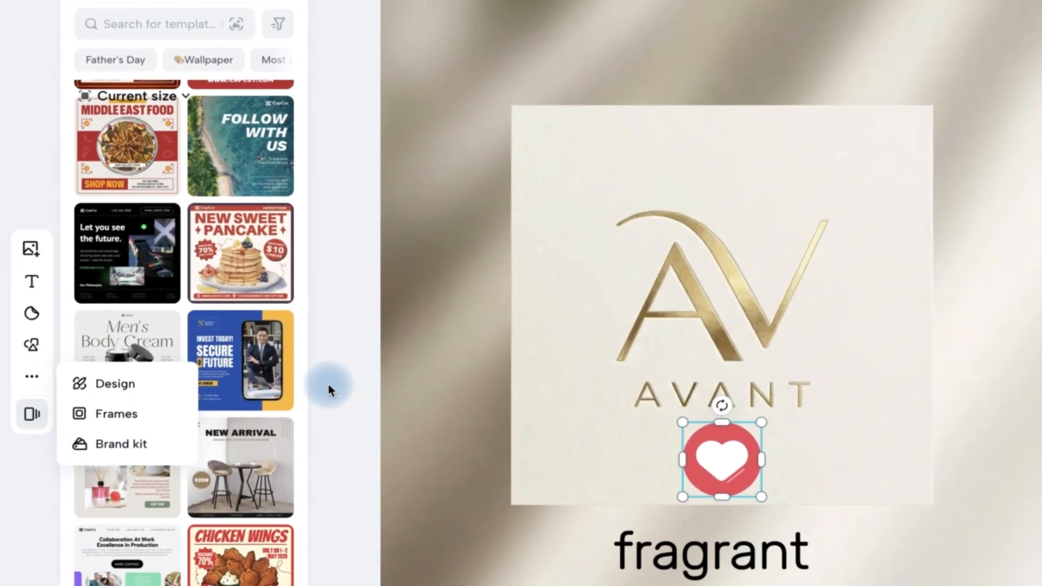
left_click(329, 386)
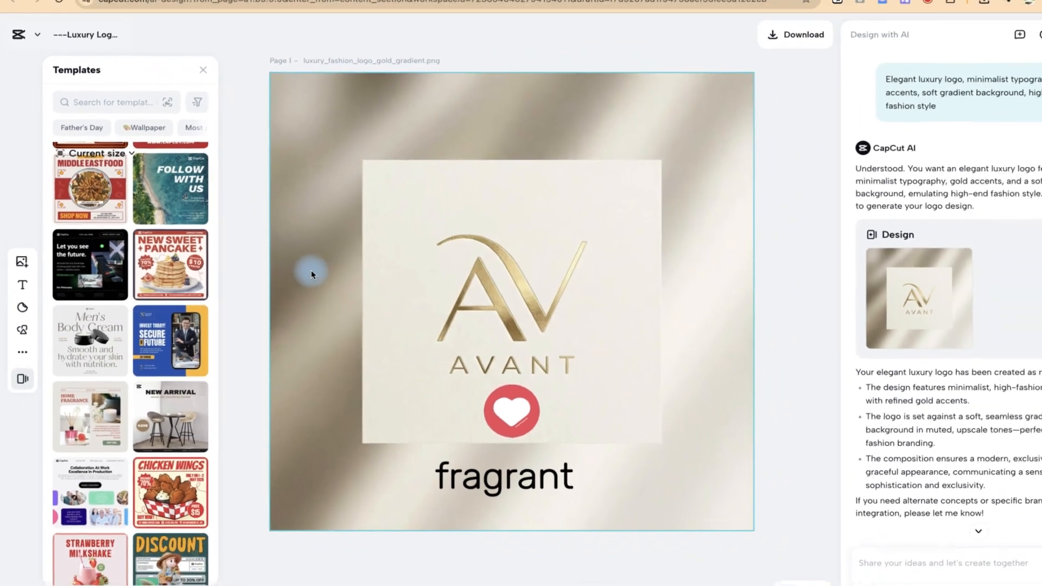